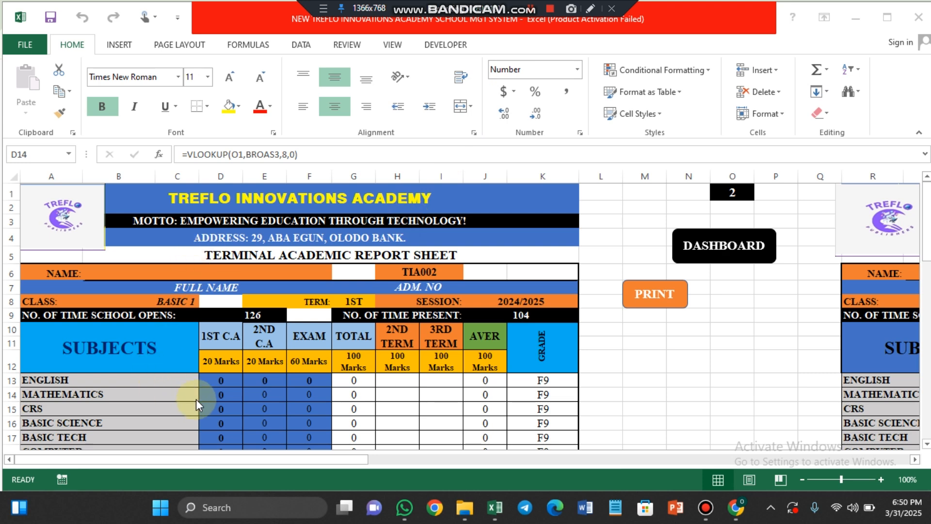
# - Examine the VLOOKUP formulas down the 1ST C.A column, from ENGLISH through SUBJECT 17
pyautogui.click(220, 377)
pyautogui.press('Down')
pyautogui.press('Down')
pyautogui.press('Down')
pyautogui.press('Down')
pyautogui.press('Down')
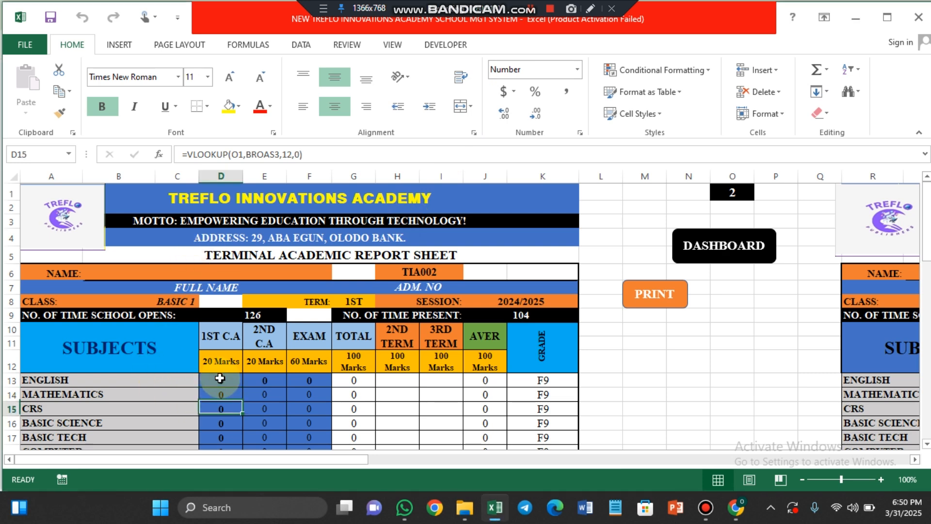
pyautogui.press('Down')
pyautogui.press('Down')
pyautogui.press('Down')
pyautogui.press('Down')
pyautogui.press('Down')
pyautogui.press('Down')
pyautogui.press('Down')
pyautogui.press('Down')
pyautogui.press('Down')
pyautogui.press('Down')
pyautogui.press('Down')
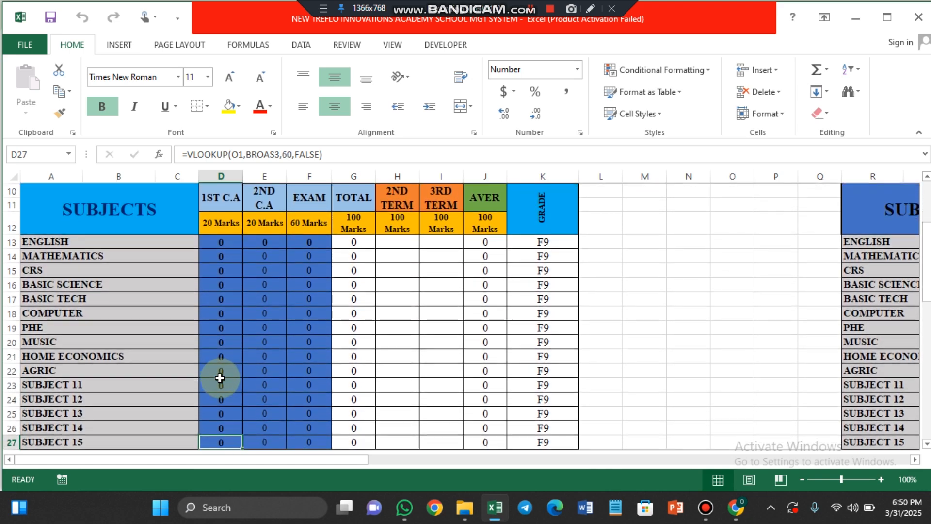
# - Replace every BROAS3 with BROADS in the score formulas of D13:F33
pyautogui.click(223, 216)
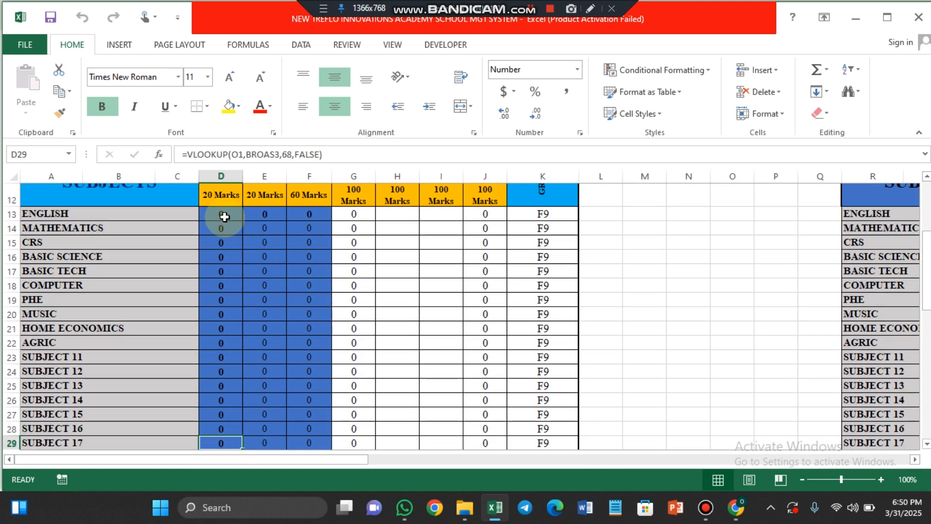
pyautogui.moveTo(223, 215); pyautogui.dragTo(301, 386)
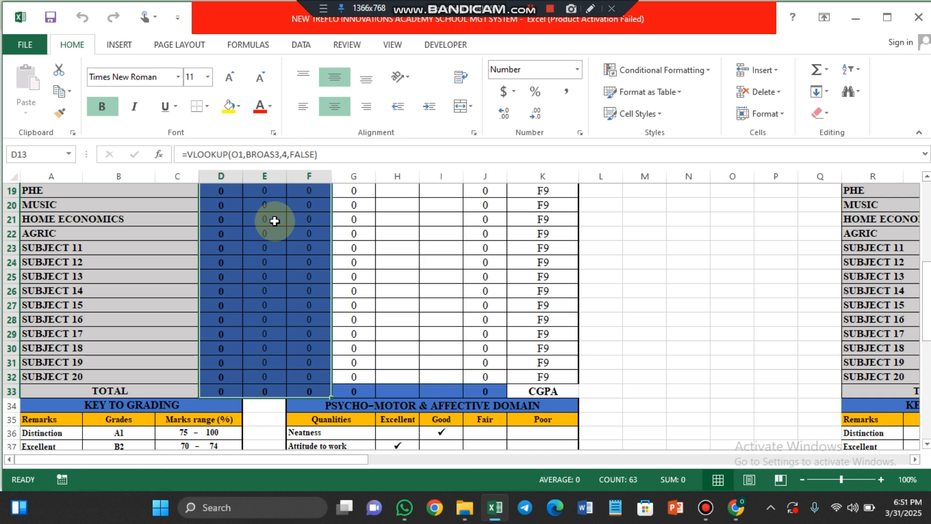
pyautogui.hotkey('ctrl', 'h')
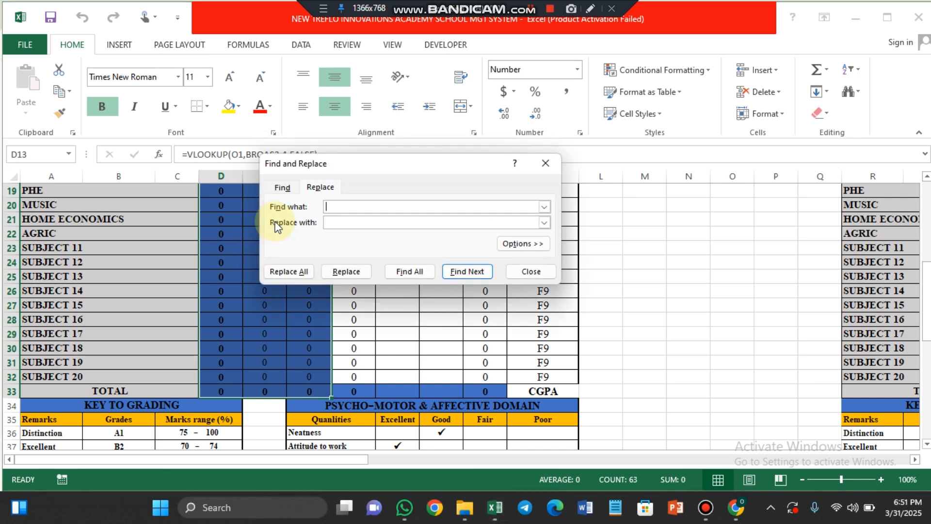
pyautogui.click(336, 207)
pyautogui.write('B')
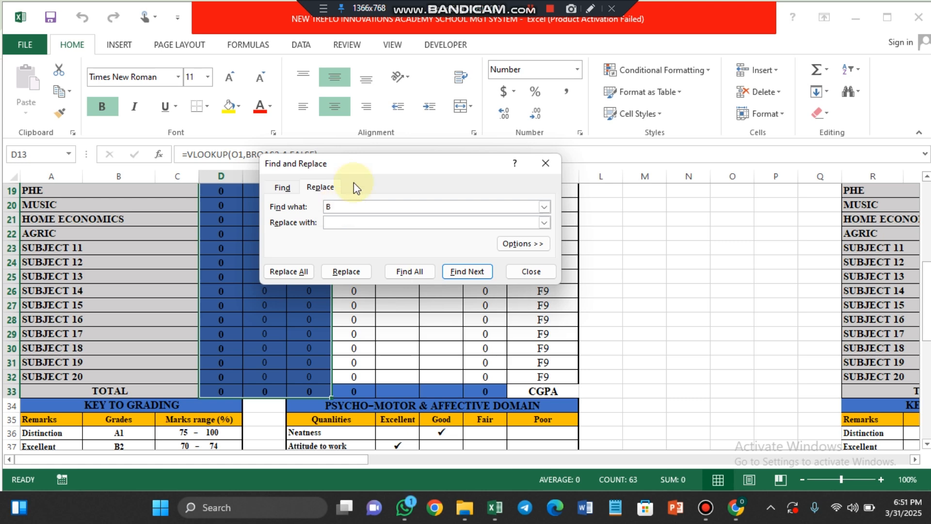
pyautogui.moveTo(371, 168); pyautogui.dragTo(424, 212)
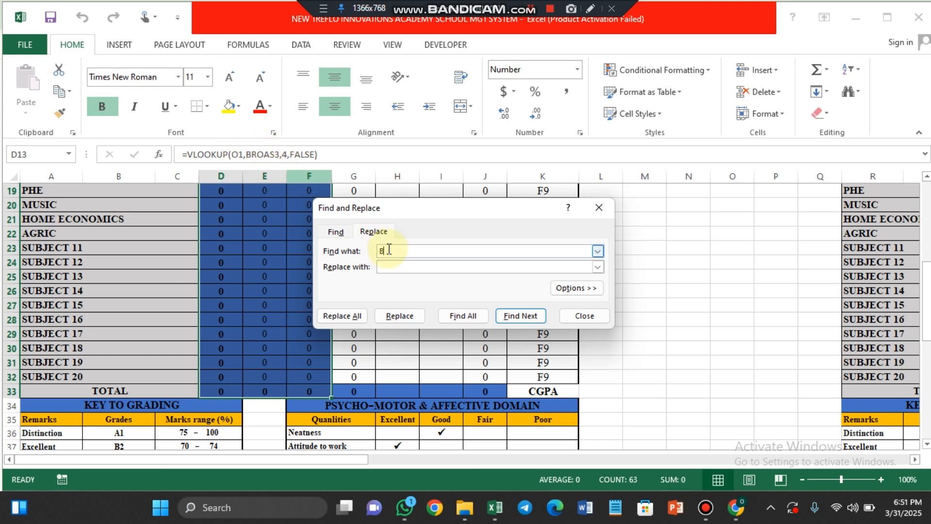
pyautogui.write('ROAS3')
pyautogui.click(393, 266)
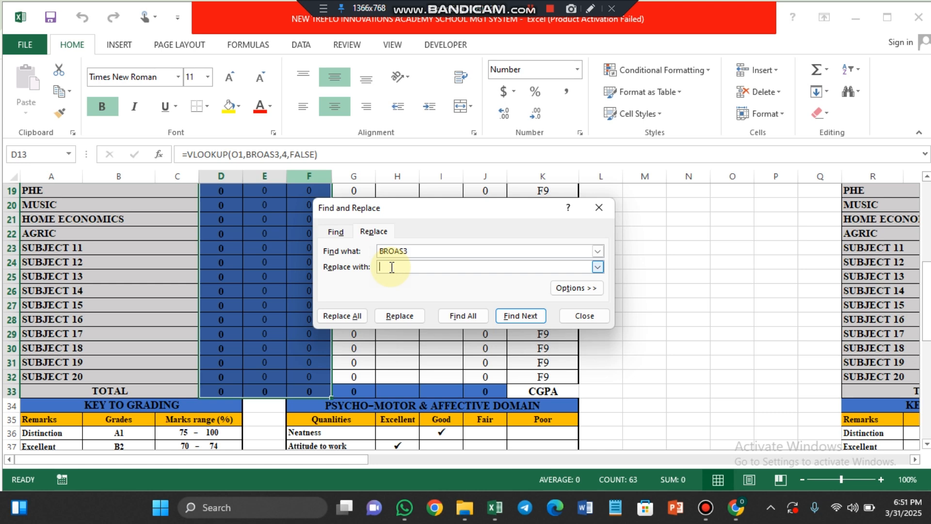
pyautogui.write('BROADS')
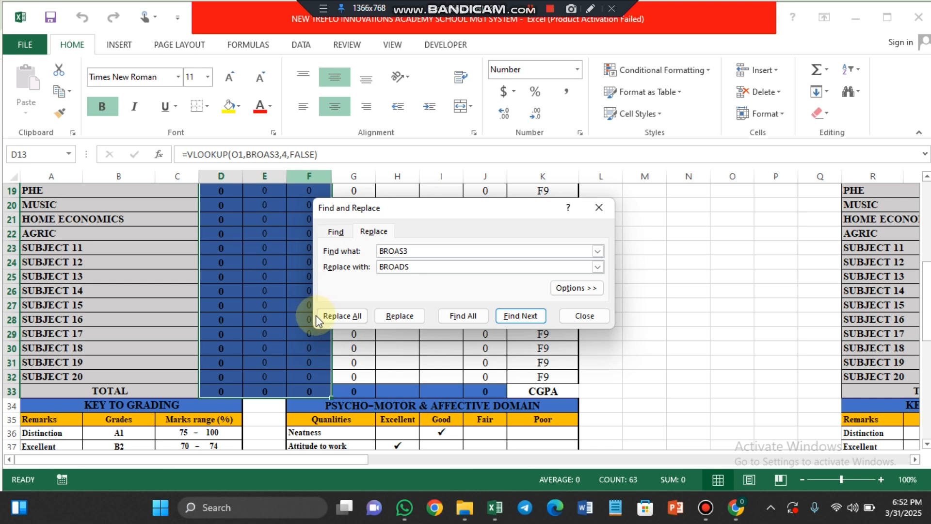
pyautogui.click(349, 318)
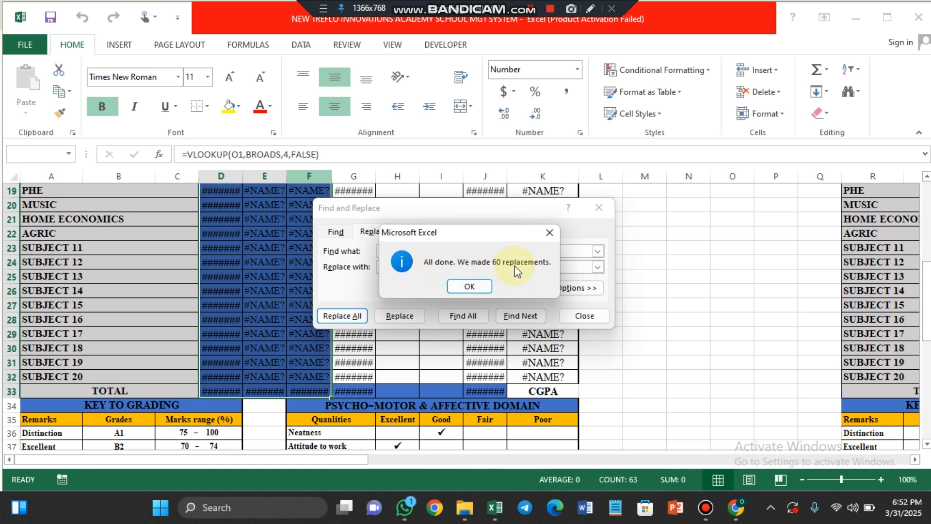
pyautogui.click(468, 286)
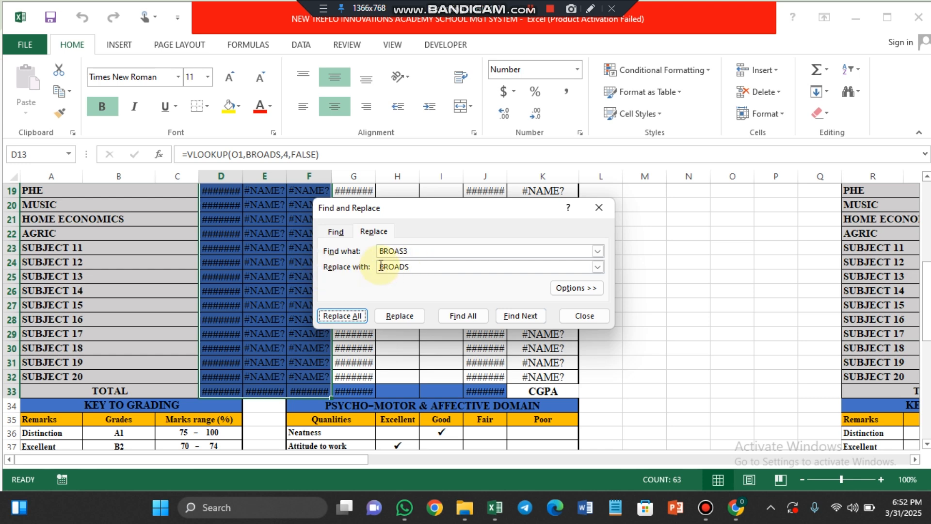
# - Replace every BROADS with BROAS3 in the selected score formulas and close Find and Replace
pyautogui.doubleClick(411, 266)
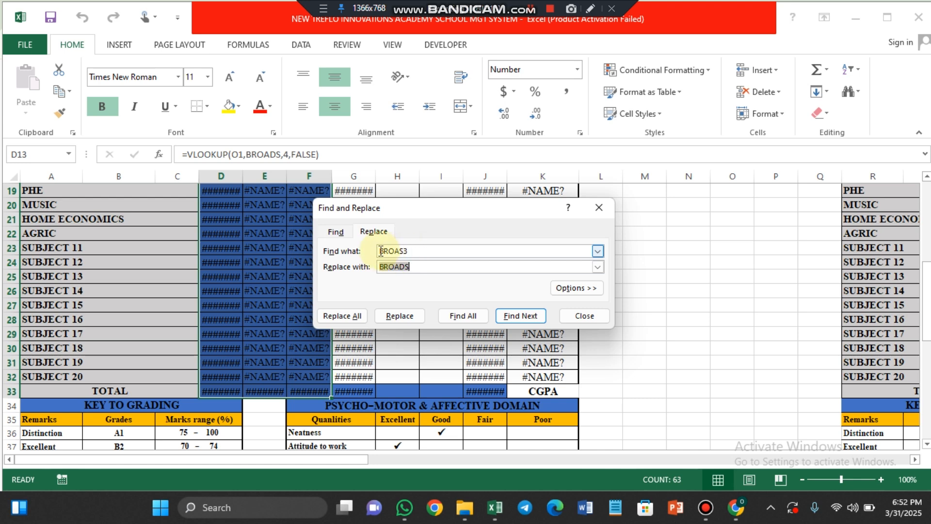
pyautogui.doubleClick(409, 251)
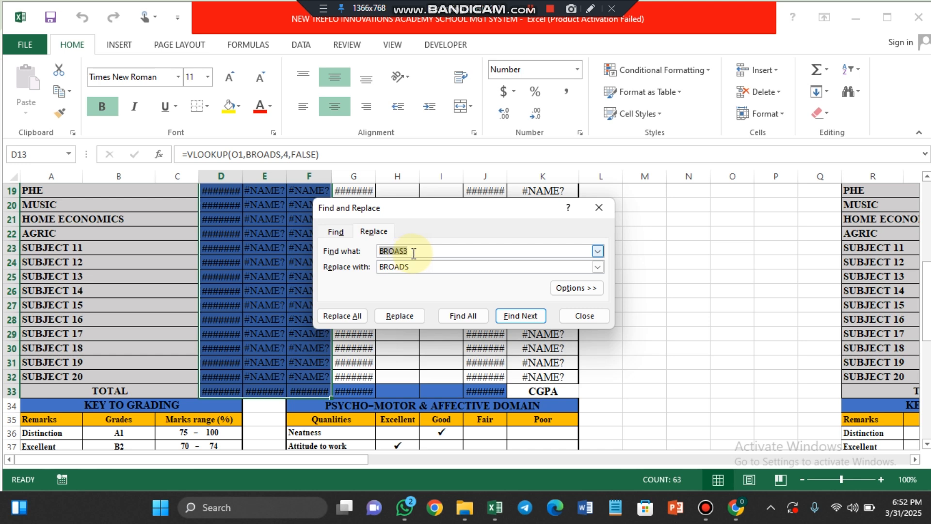
pyautogui.click(412, 252)
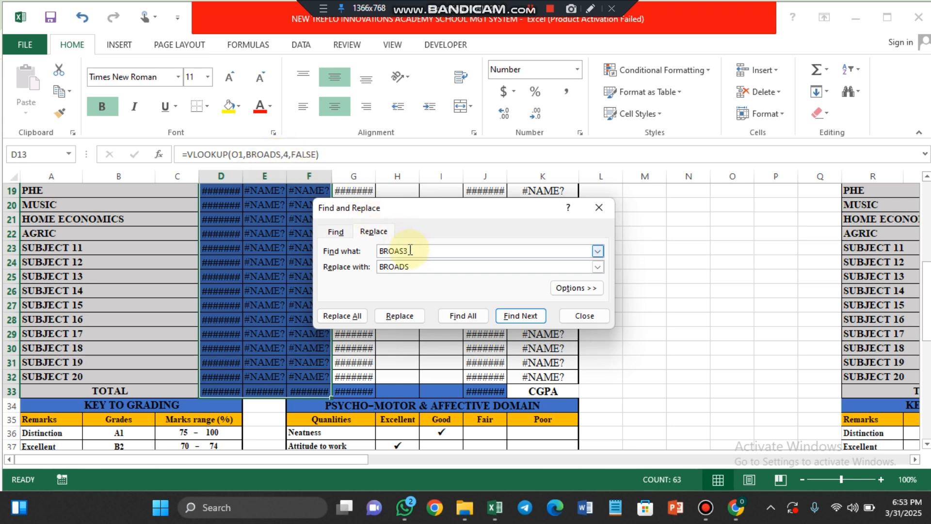
pyautogui.press('BackSpace')
pyautogui.press('BackSpace')
pyautogui.write('DS')
pyautogui.click(411, 267)
pyautogui.press('BackSpace')
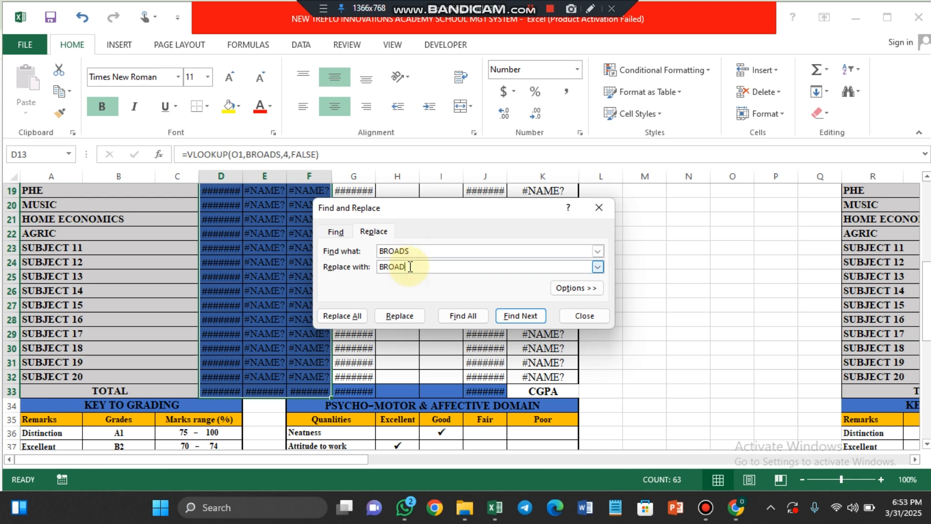
pyautogui.press('BackSpace')
pyautogui.press('BackSpace')
pyautogui.press('BackSpace')
pyautogui.press('BackSpace')
pyautogui.press('BackSpace')
pyautogui.write('BROAS3')
pyautogui.click(342, 316)
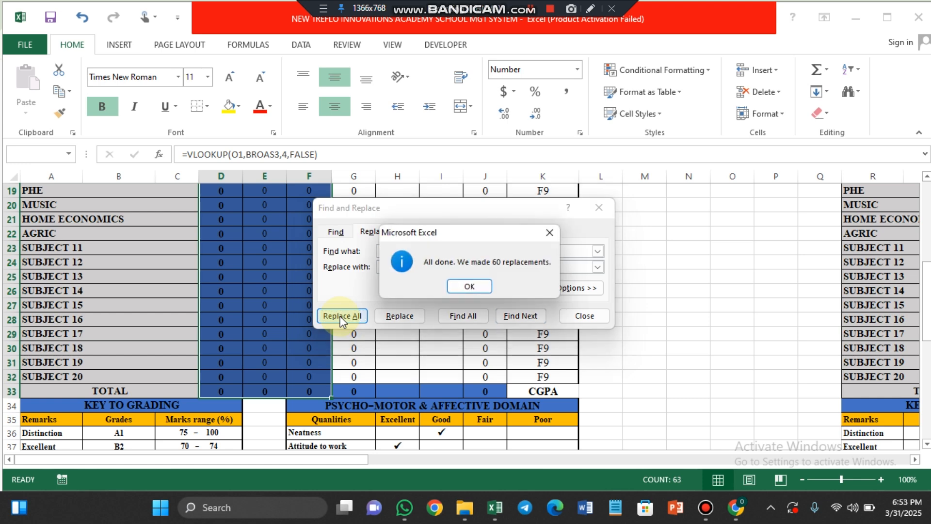
pyautogui.click(472, 287)
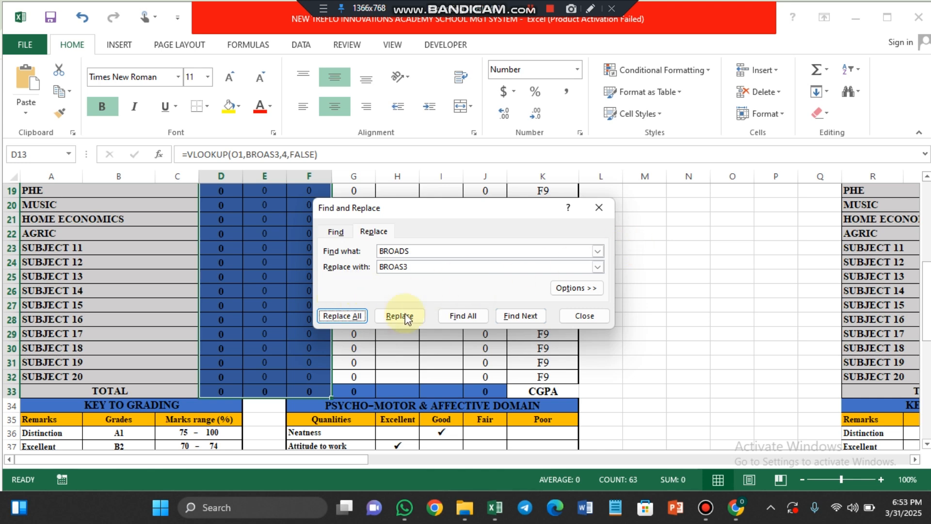
pyautogui.click(598, 207)
# - Check the lookup range name in the HOME ECONOMICS scores and up the 1ST C.A column to ENGLISH
pyautogui.click(266, 218)
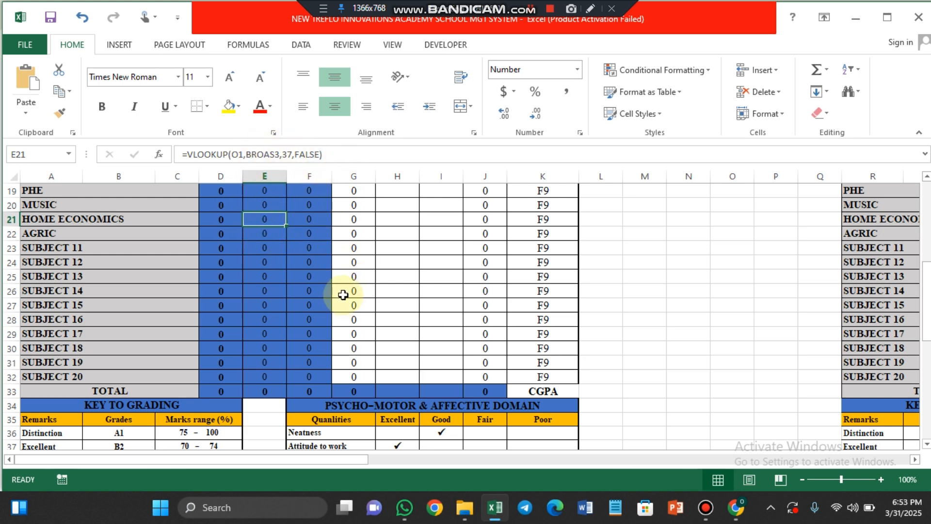
pyautogui.click(220, 219)
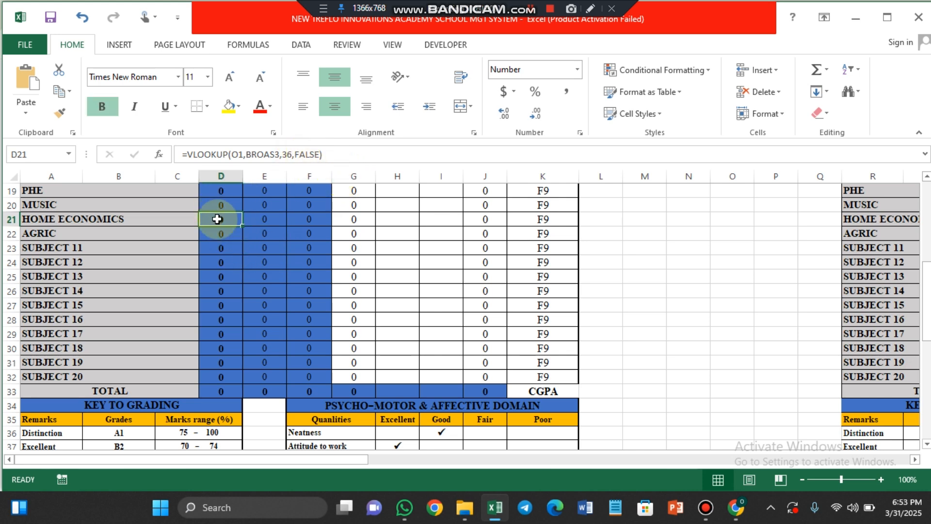
pyautogui.press('Up')
pyautogui.press('Up')
pyautogui.press('Up')
pyautogui.press('Up')
pyautogui.press('Up')
pyautogui.press('Up')
pyautogui.press('Up')
pyautogui.press('Up')
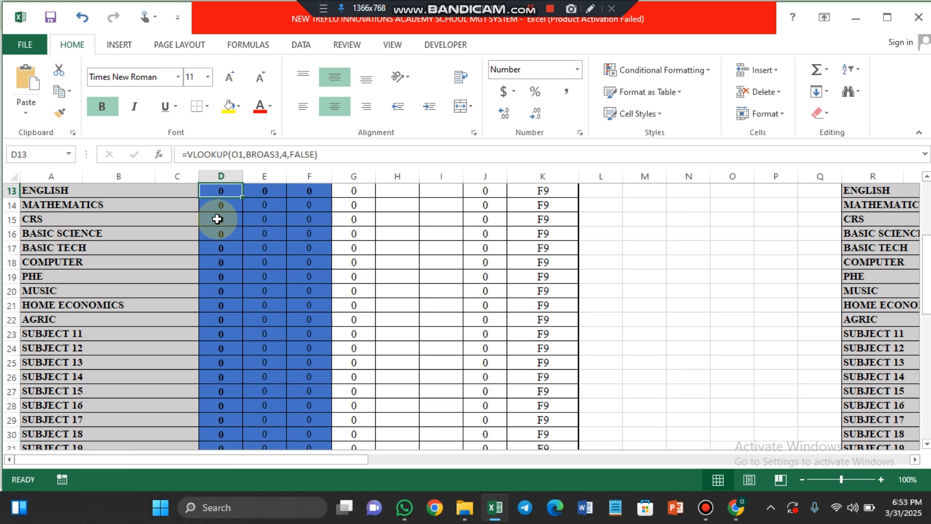
pyautogui.press('Up')
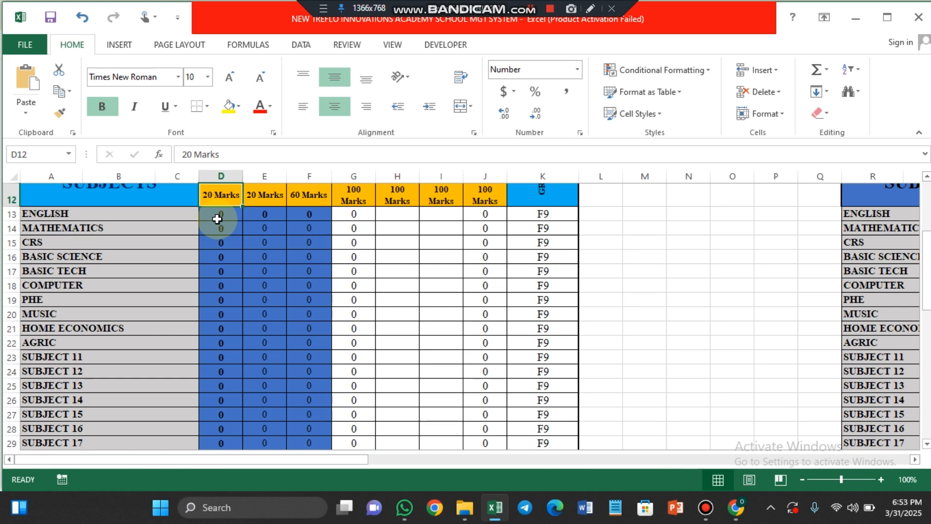
pyautogui.click(228, 214)
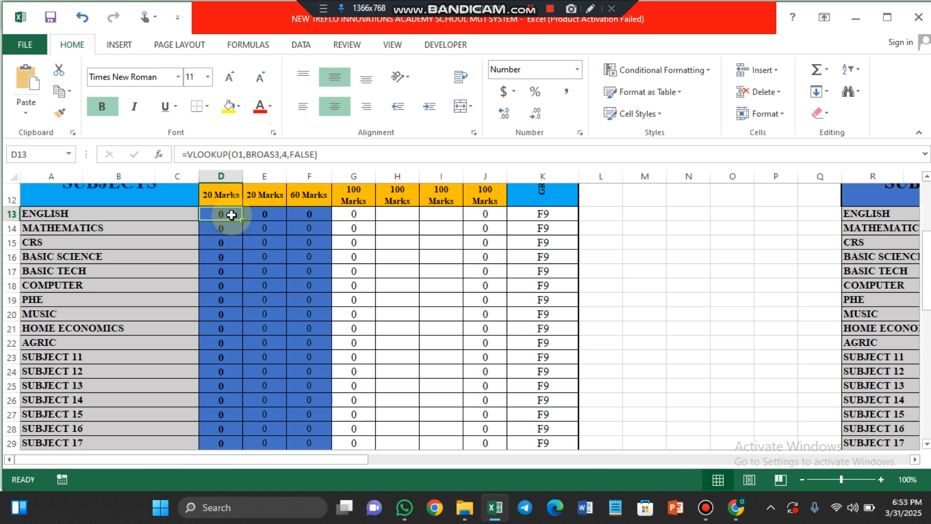